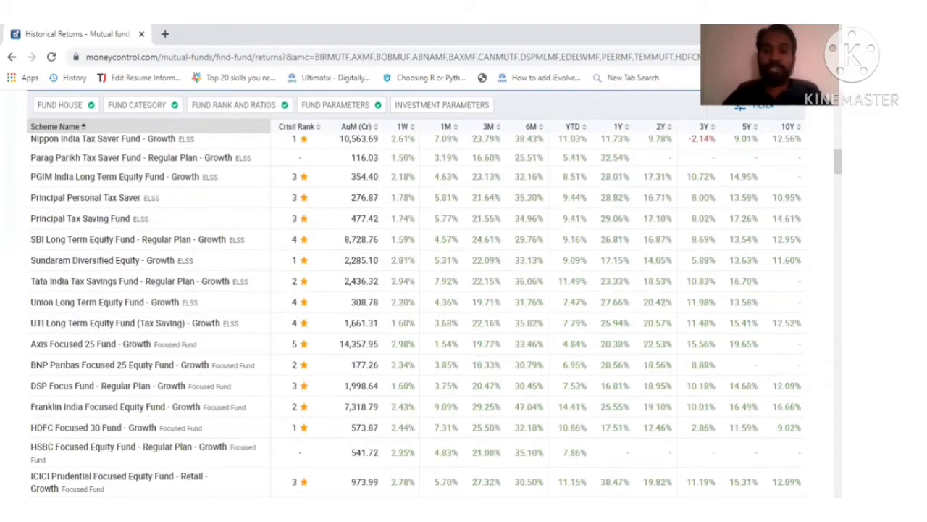
scroll(434, 311, "down", 10)
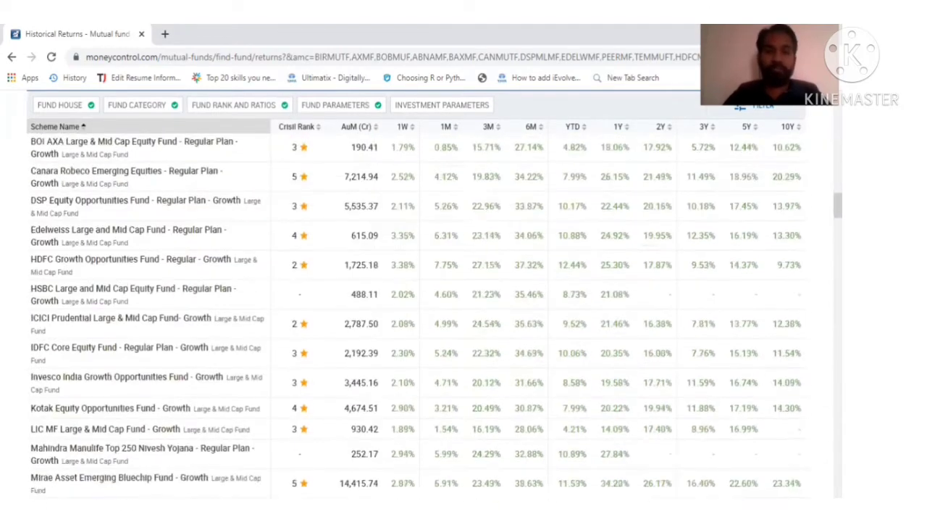
scroll(435, 312, "up", 4)
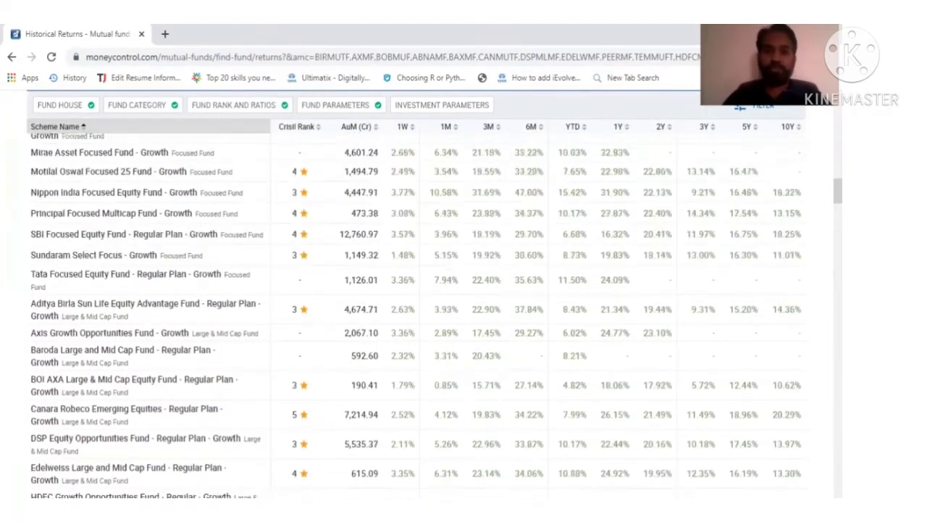
scroll(435, 312, "down", 2)
Open the Find Fund tool from the site's mutual funds section.
scroll(434, 312, "up", 10)
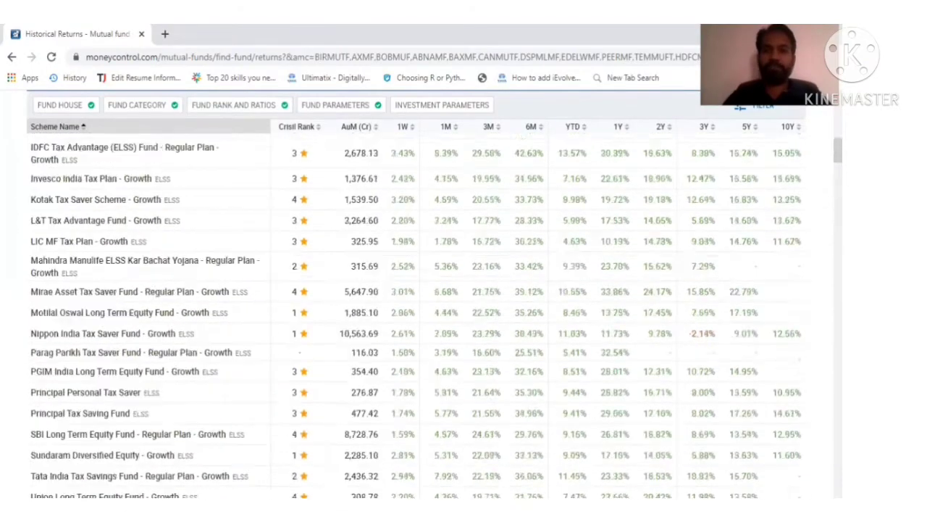
scroll(437, 242, "up", 12)
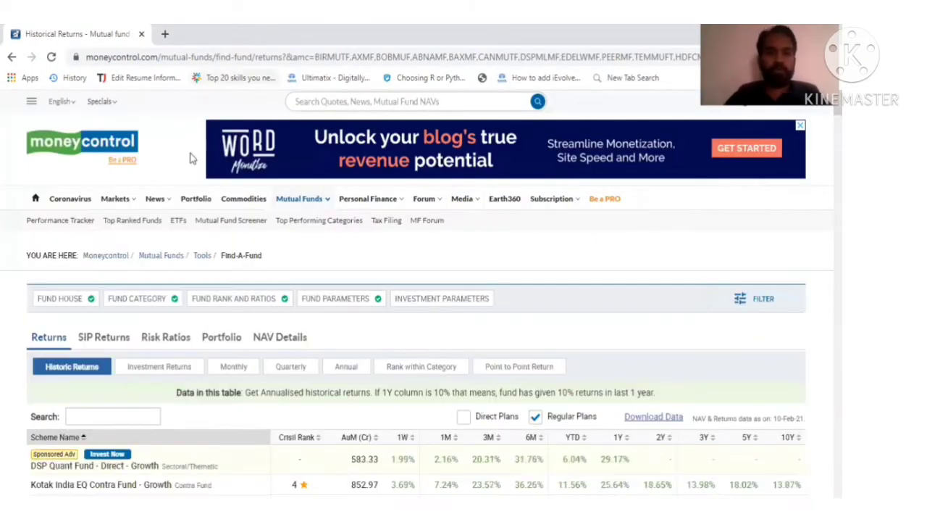
mouse_move(304, 205)
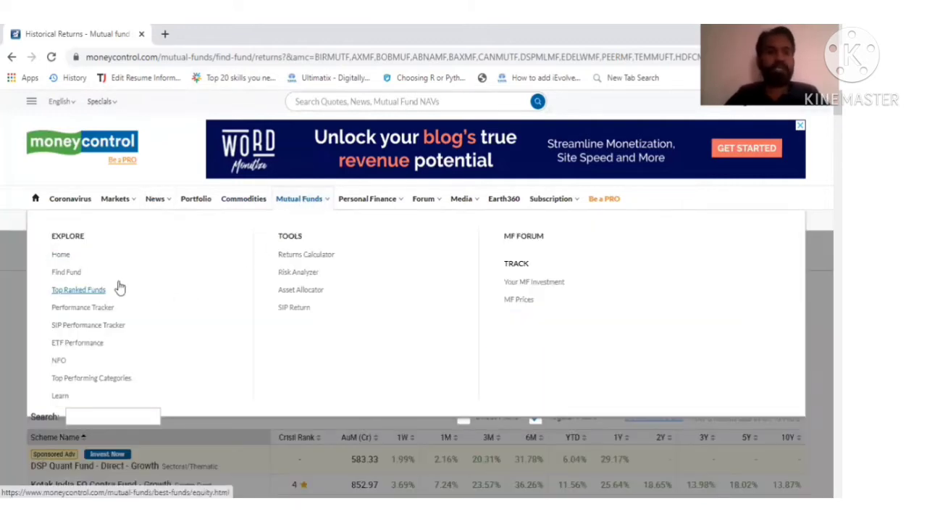
left_click(66, 272)
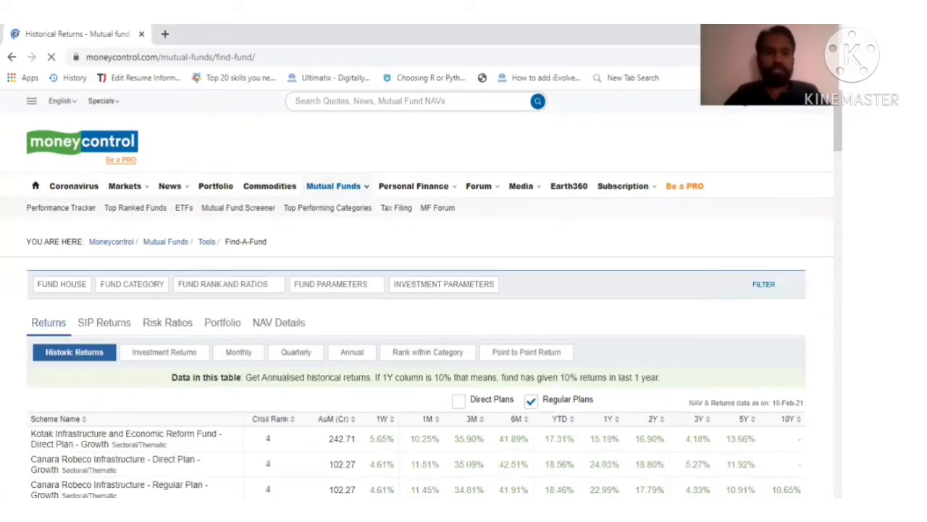
Look through the historic returns table of the funds listed by default.
scroll(416, 326, "down", 3)
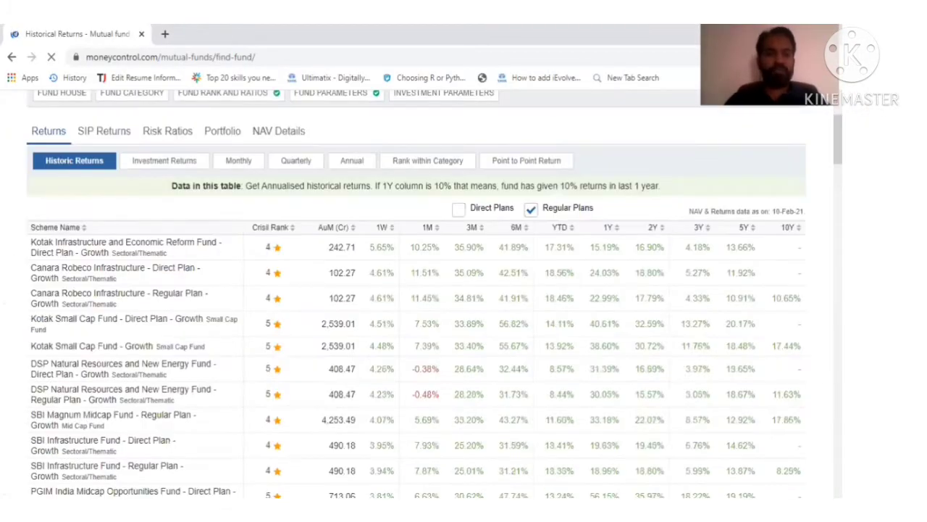
scroll(417, 304, "down", 4)
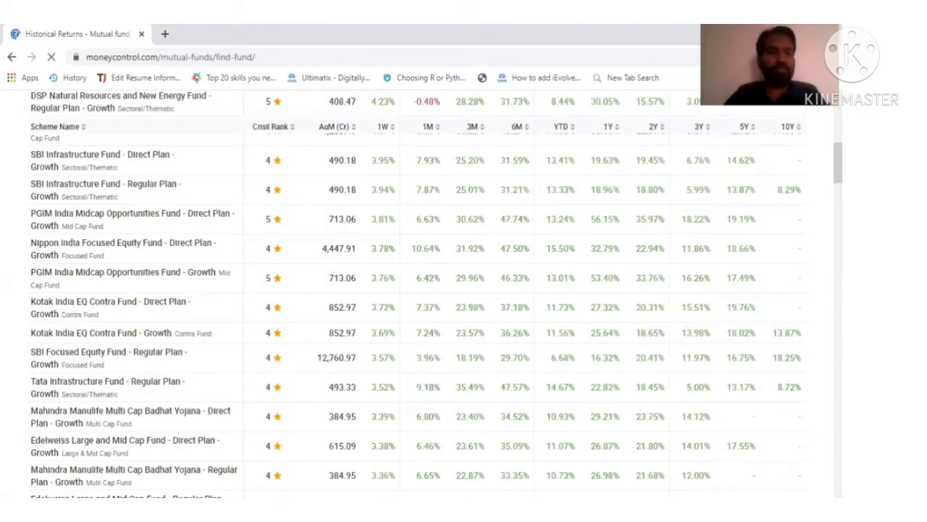
scroll(417, 304, "down", 2)
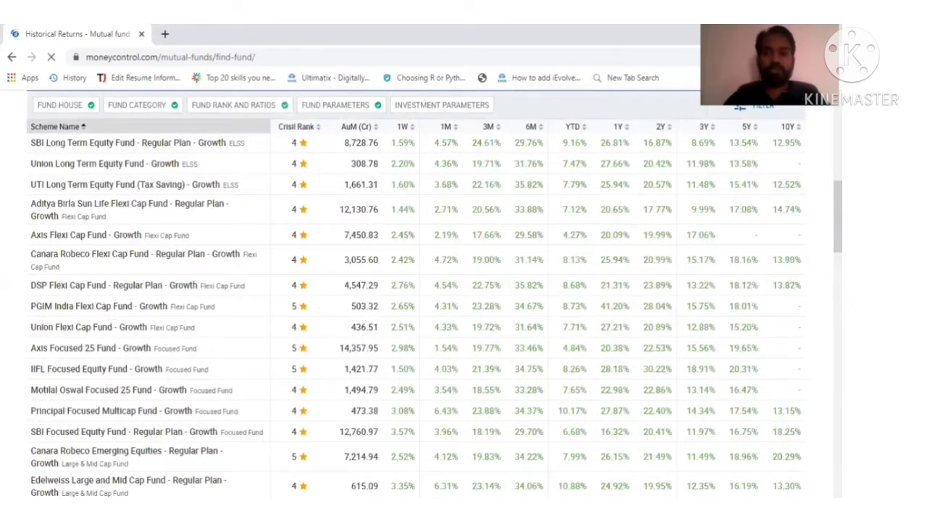
scroll(417, 311, "up", 2)
scroll(417, 312, "up", 3)
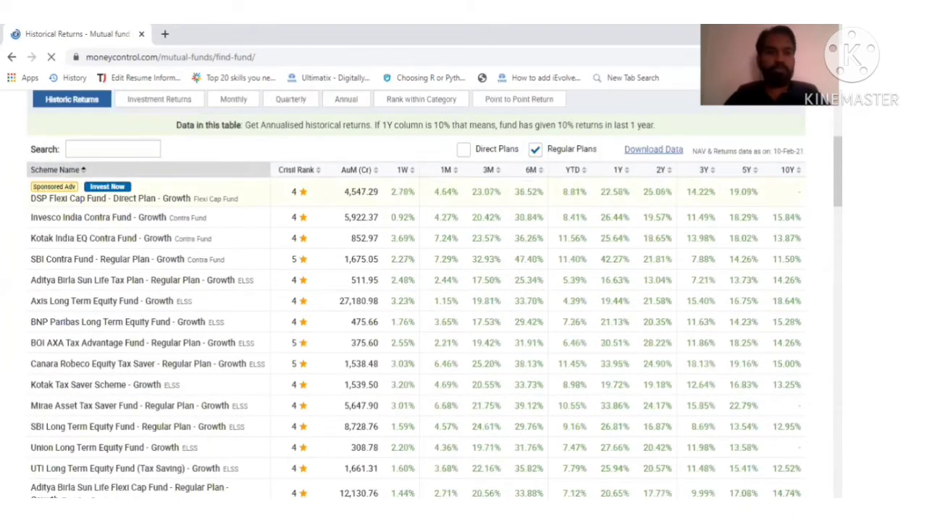
scroll(416, 312, "up", 2)
scroll(346, 238, "up", 1)
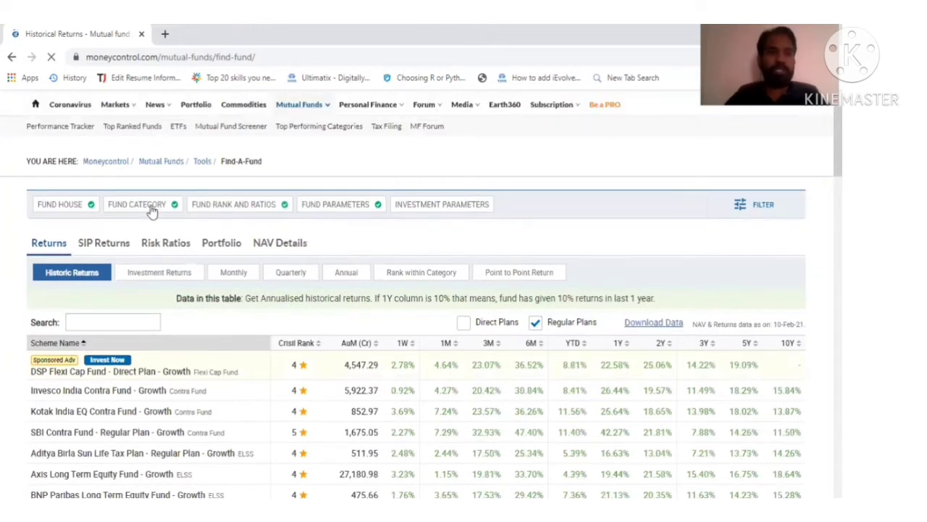
In the fund house filter, remove all selections, try the top 5 AMCs and settle on the top 10 AMCs.
left_click(63, 207)
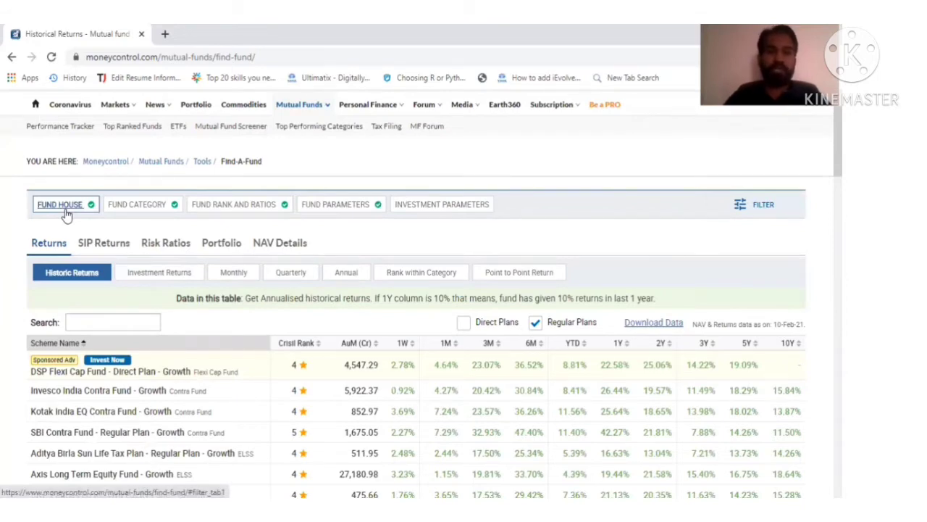
left_click(64, 210)
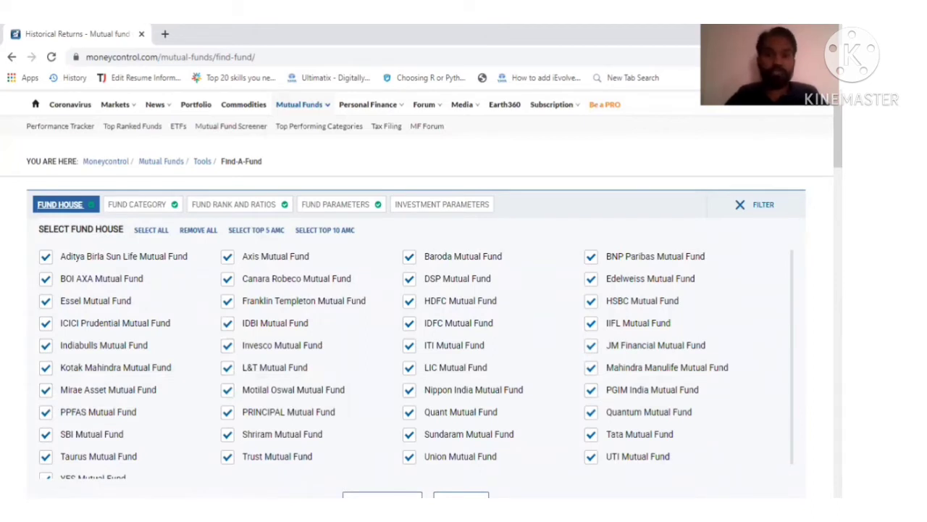
scroll(418, 294, "down", 1)
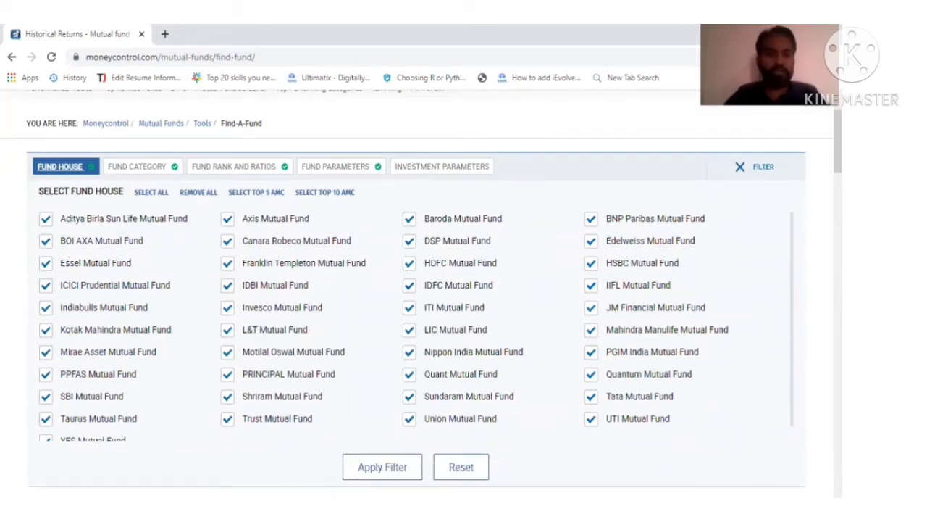
scroll(418, 294, "down", 1)
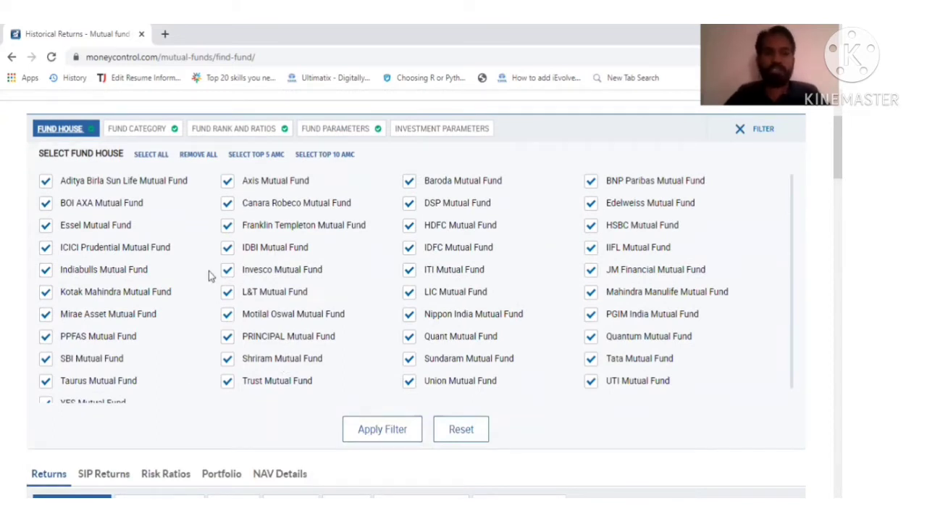
left_click(198, 155)
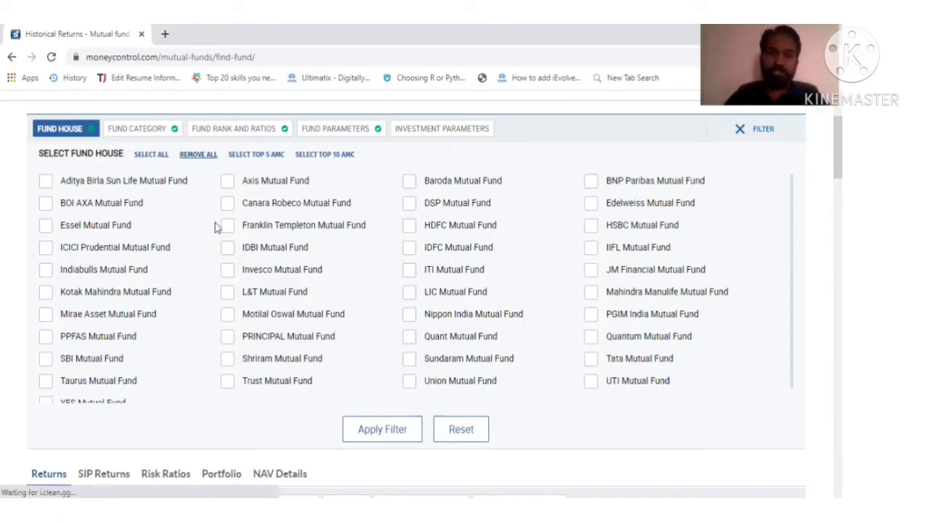
left_click(273, 157)
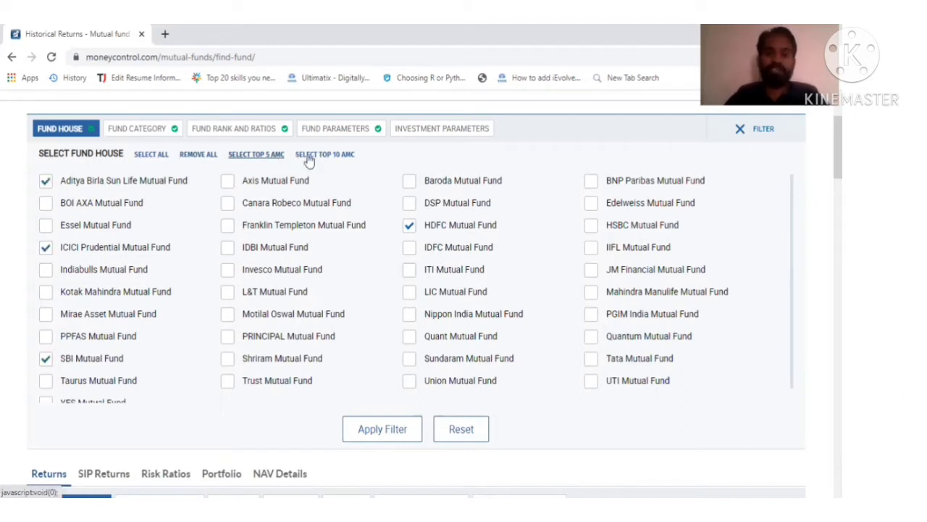
left_click(309, 157)
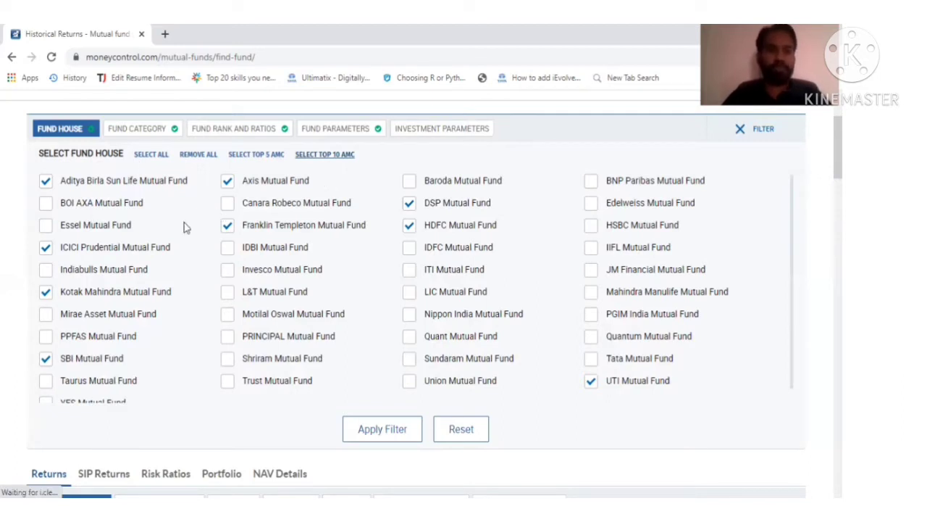
In the fund category filter, remove all equity categories and select only ELSS.
left_click(148, 135)
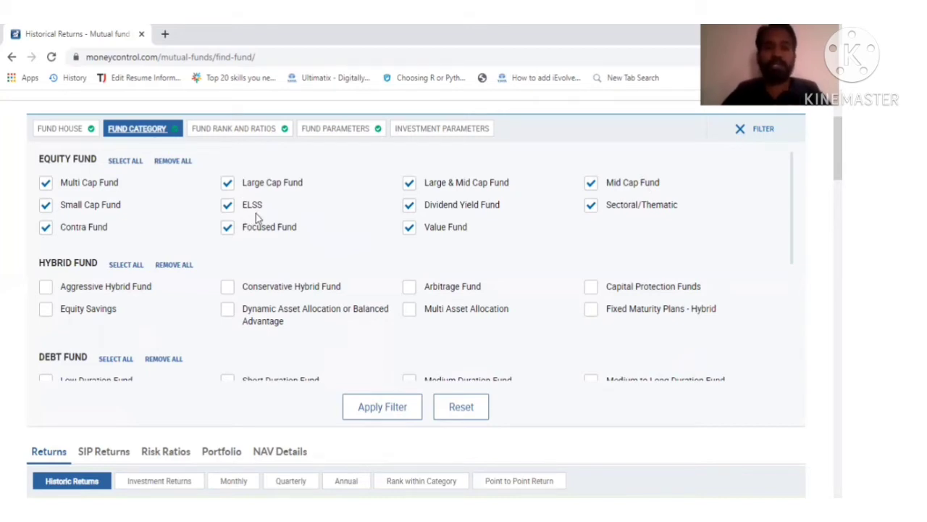
left_click(182, 162)
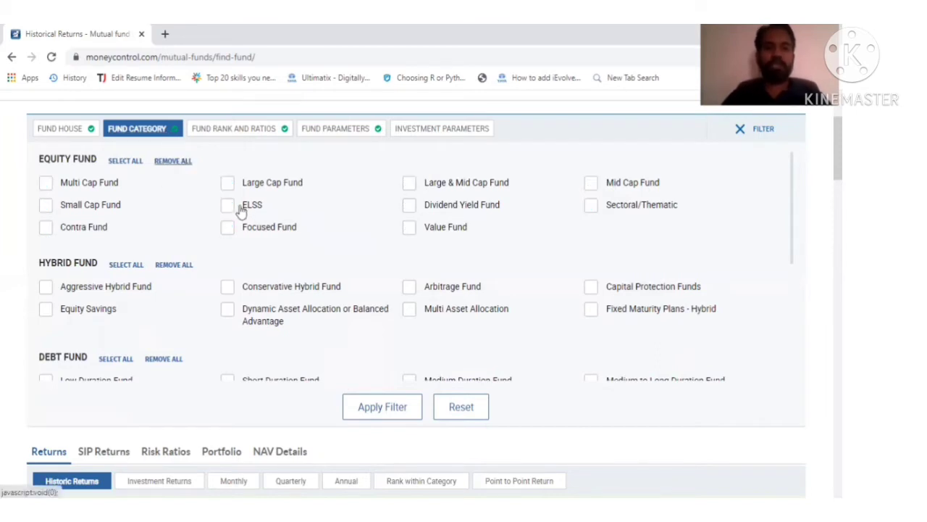
left_click(229, 207)
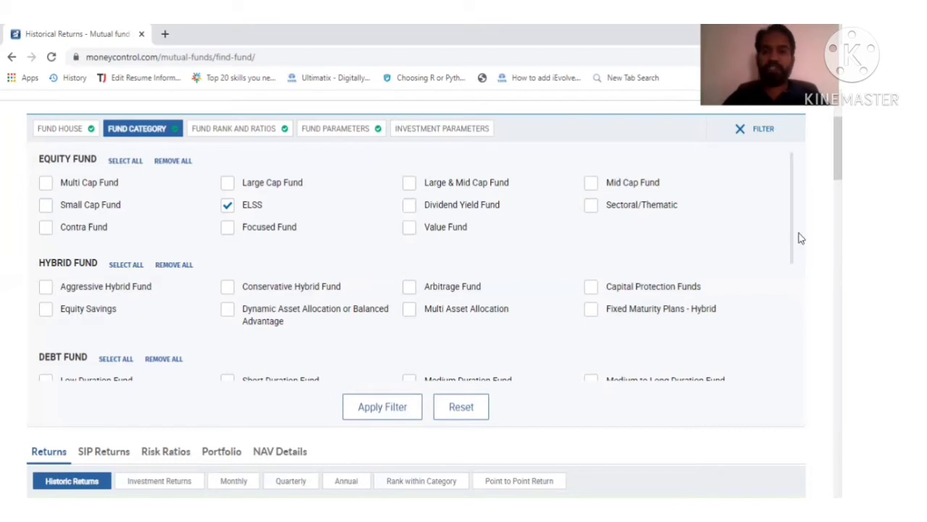
Examine the hybrid, debt, solution oriented and other fund categories offered in the filter.
left_click_drag(793, 231, 792, 258)
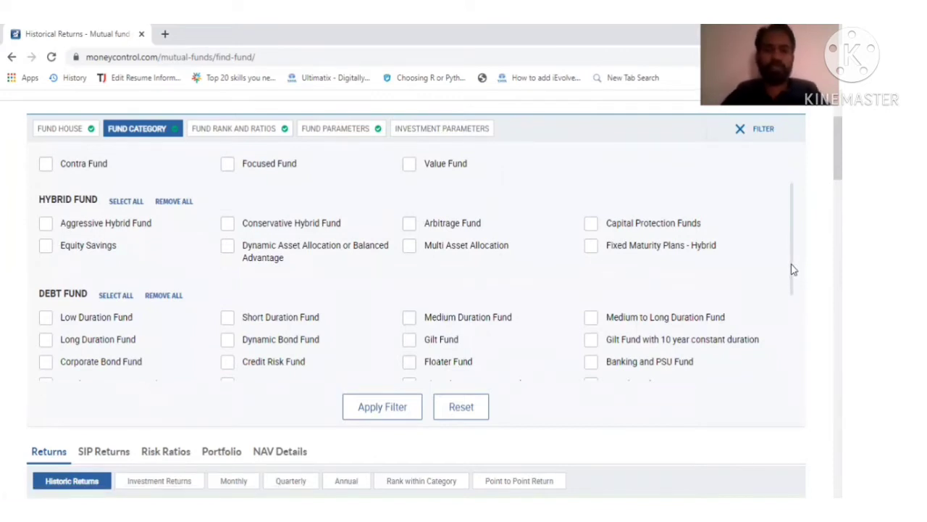
scroll(792, 283, "down", 1)
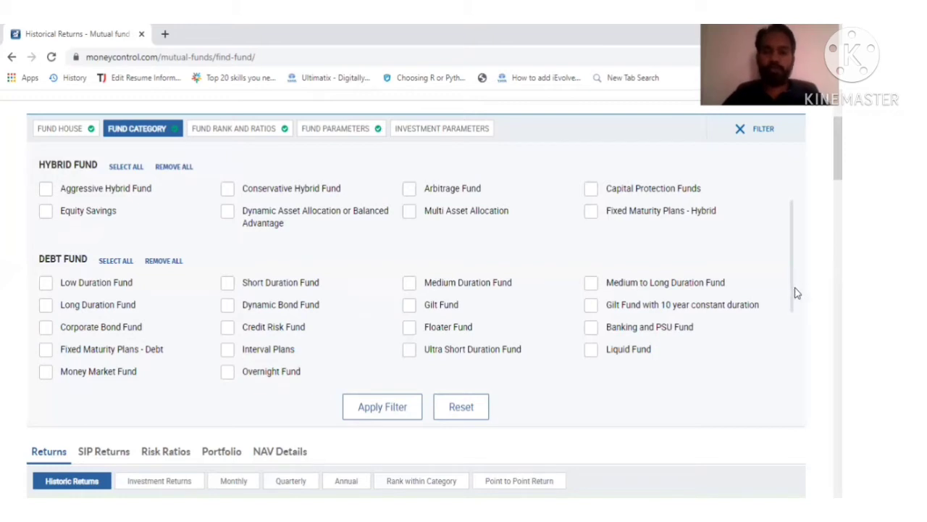
scroll(791, 281, "down", 2)
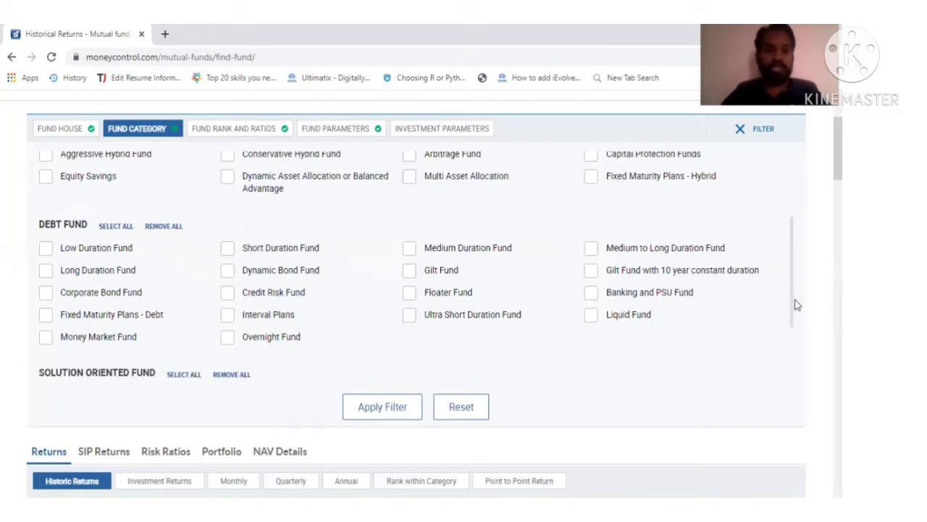
scroll(797, 325, "down", 3)
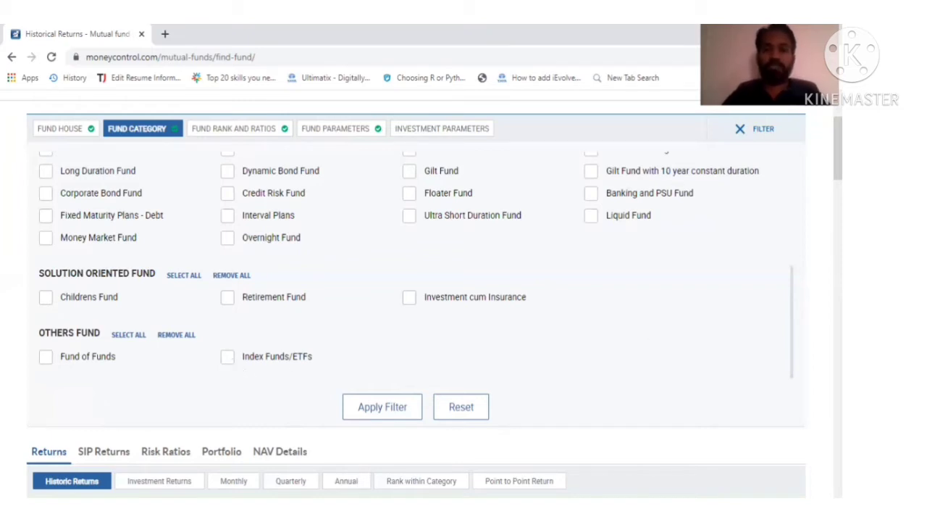
scroll(416, 290, "up", 3)
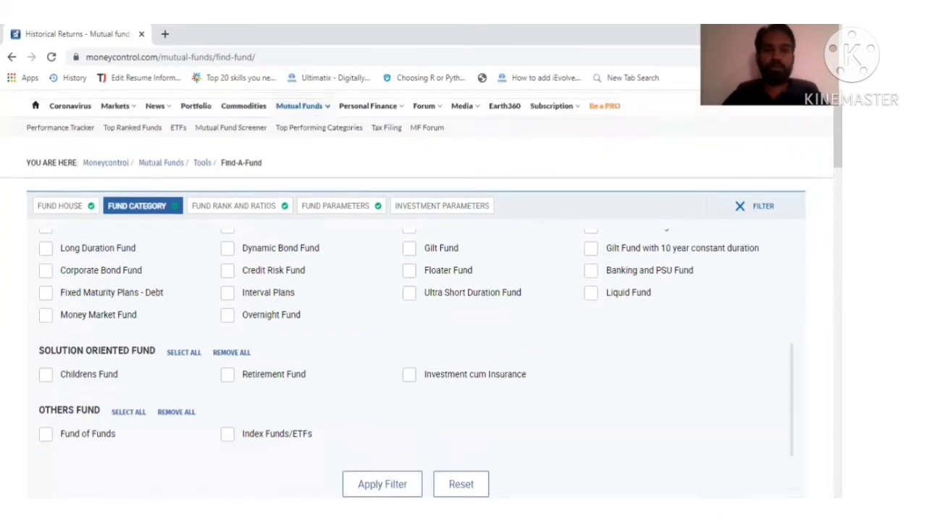
scroll(417, 290, "down", 1)
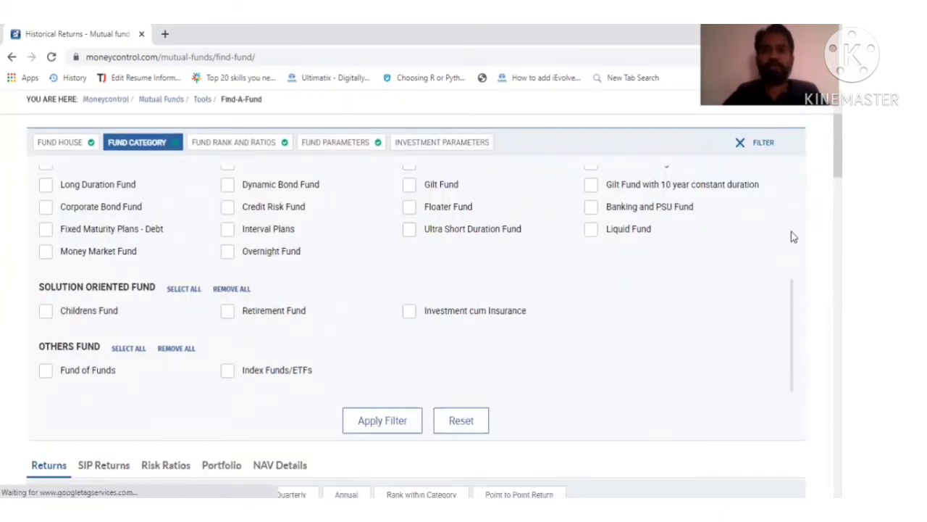
Replace ELSS with Multi Cap Fund as the selected equity category.
scroll(792, 190, "up", 5)
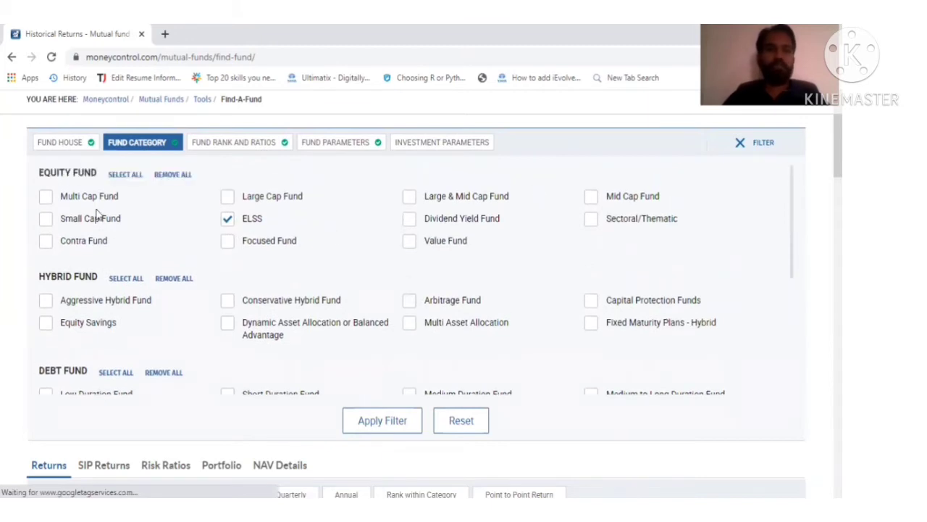
left_click(66, 201)
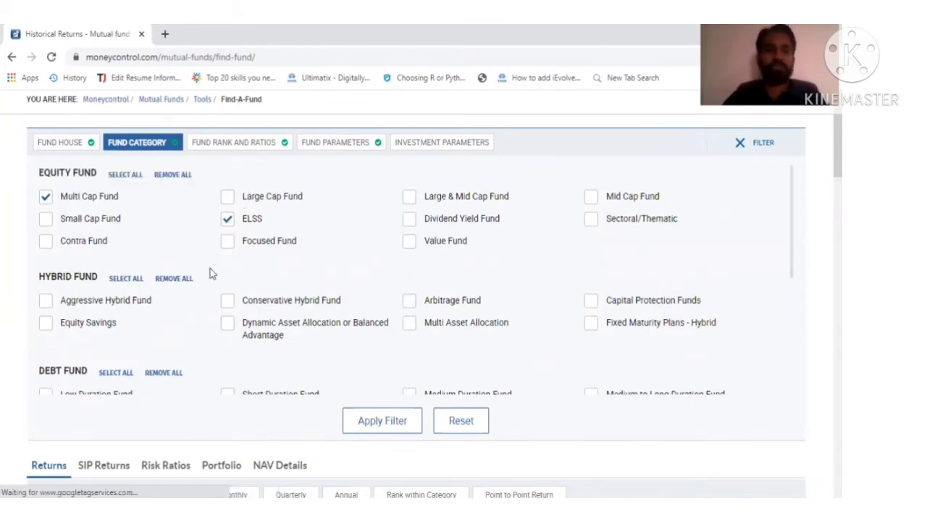
left_click(249, 220)
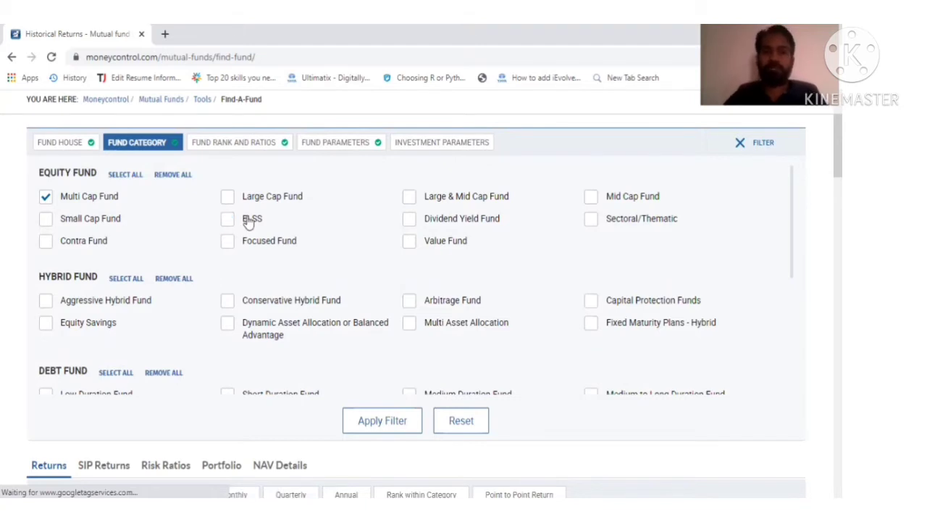
In the fund rank and ratios filter, deselect the four-star CRISIL rank and select it again.
left_click(225, 149)
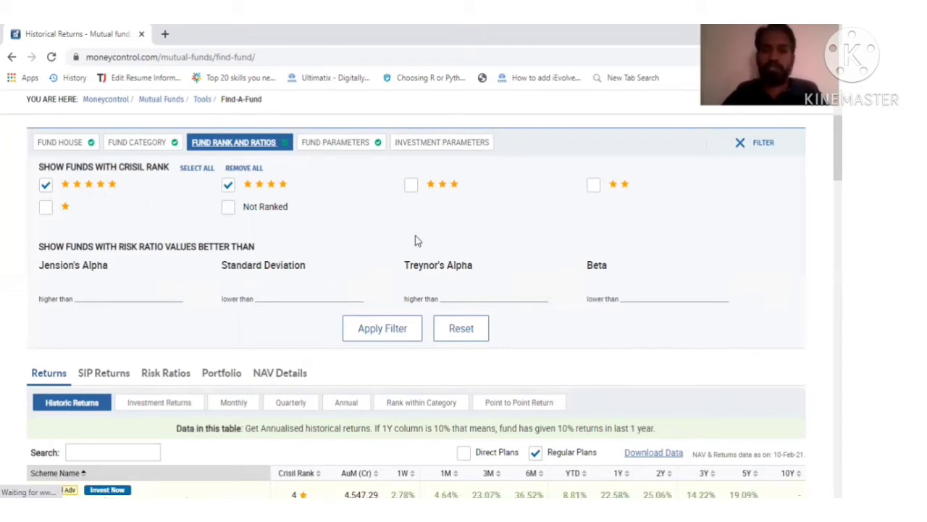
left_click(257, 189)
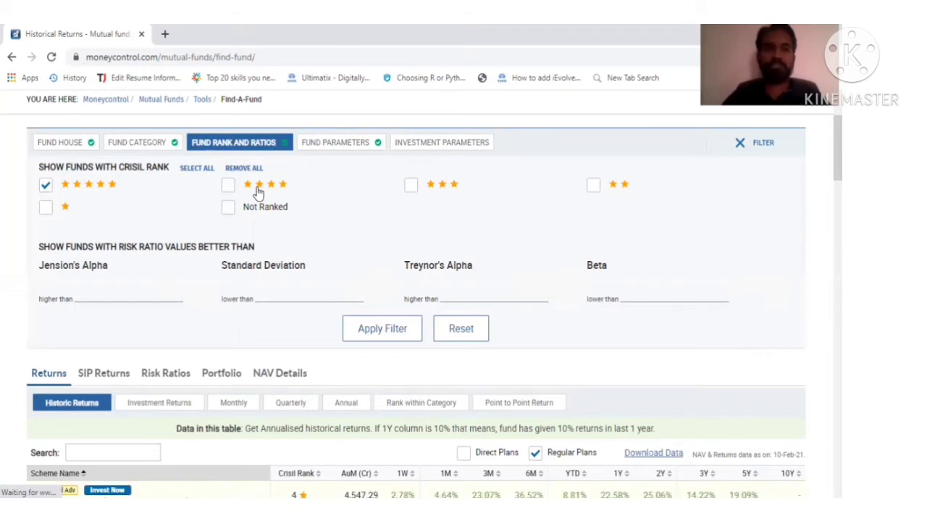
left_click(257, 188)
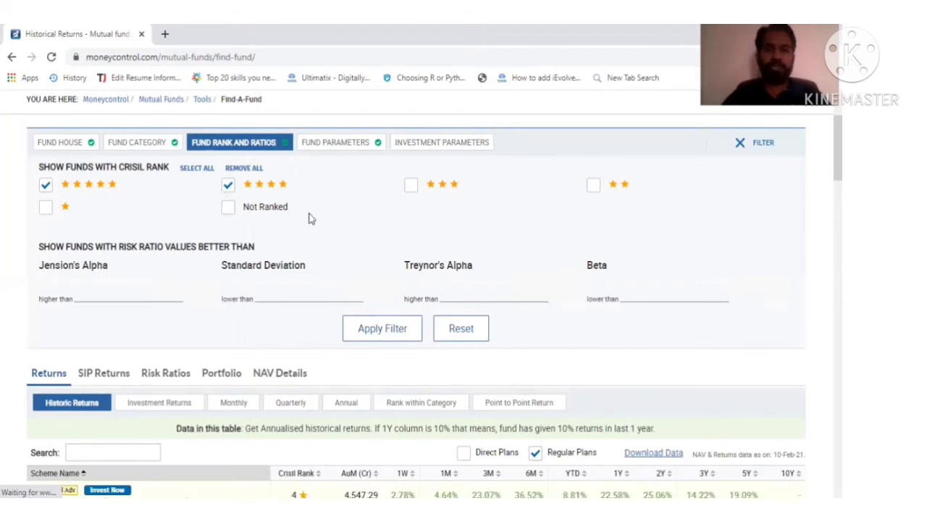
In the fund parameters filter, set the minimum AuM to 1000 crore.
left_click(321, 144)
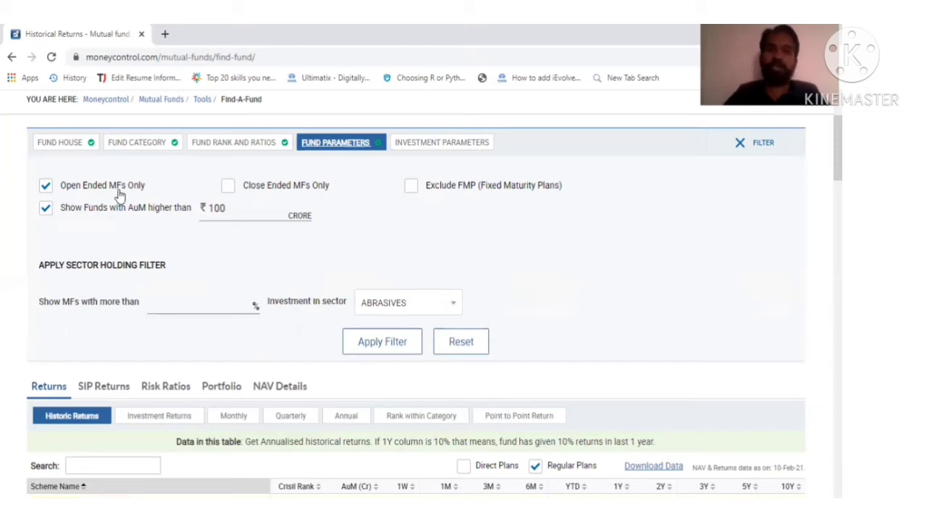
left_click(255, 205)
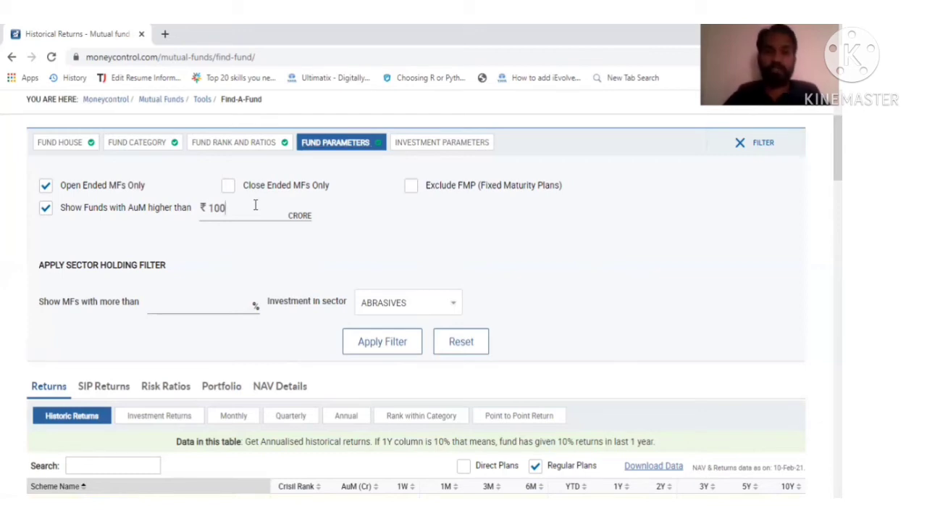
type("0")
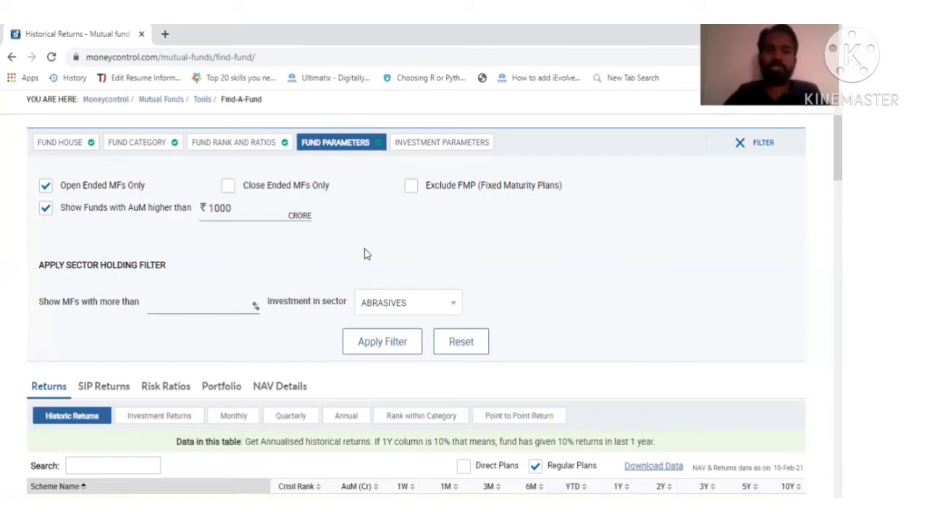